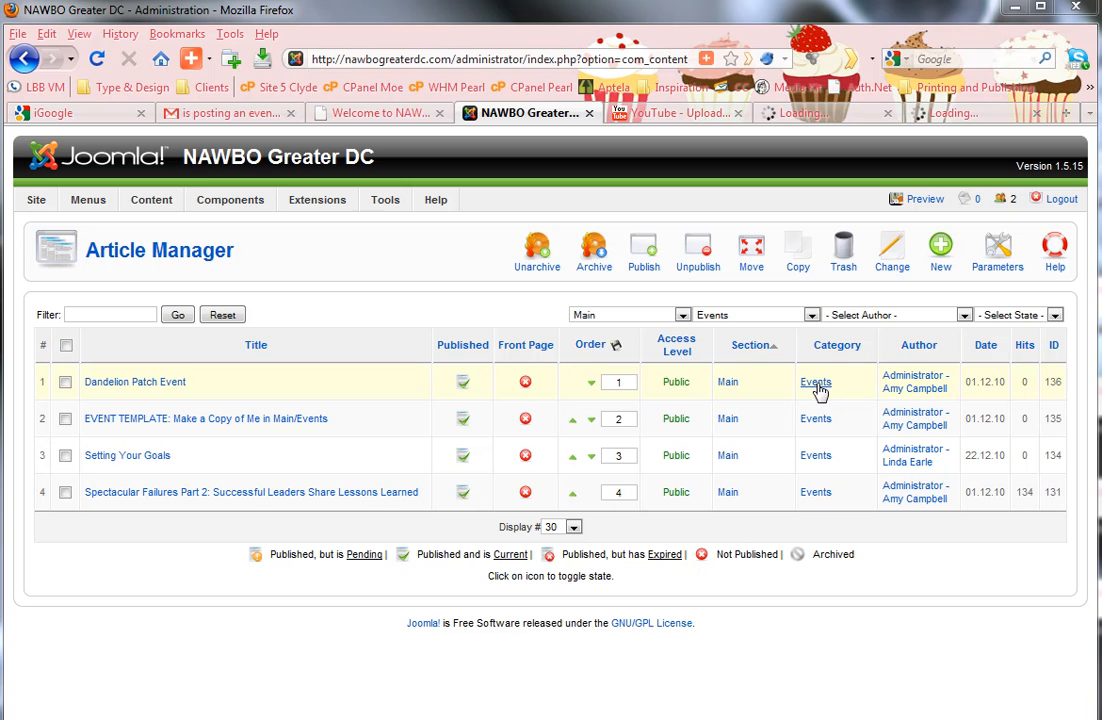
Open the DT Register events list and copy the Spectacular Failures Part 2 event
mouse_move(228, 205)
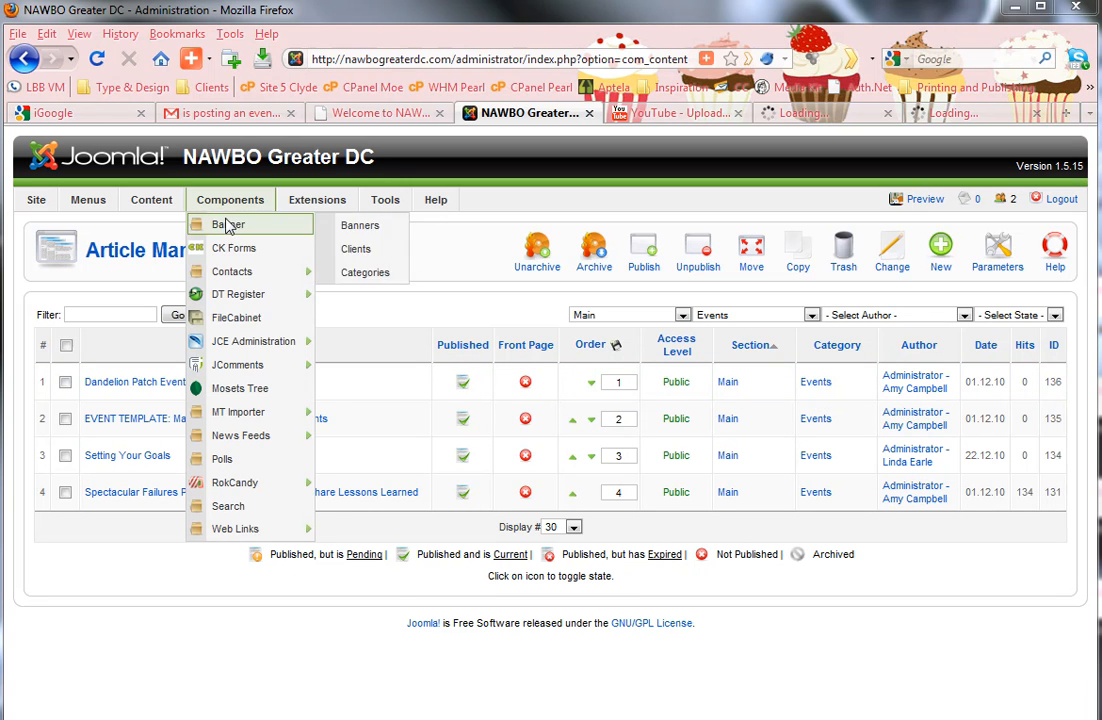
mouse_move(300, 298)
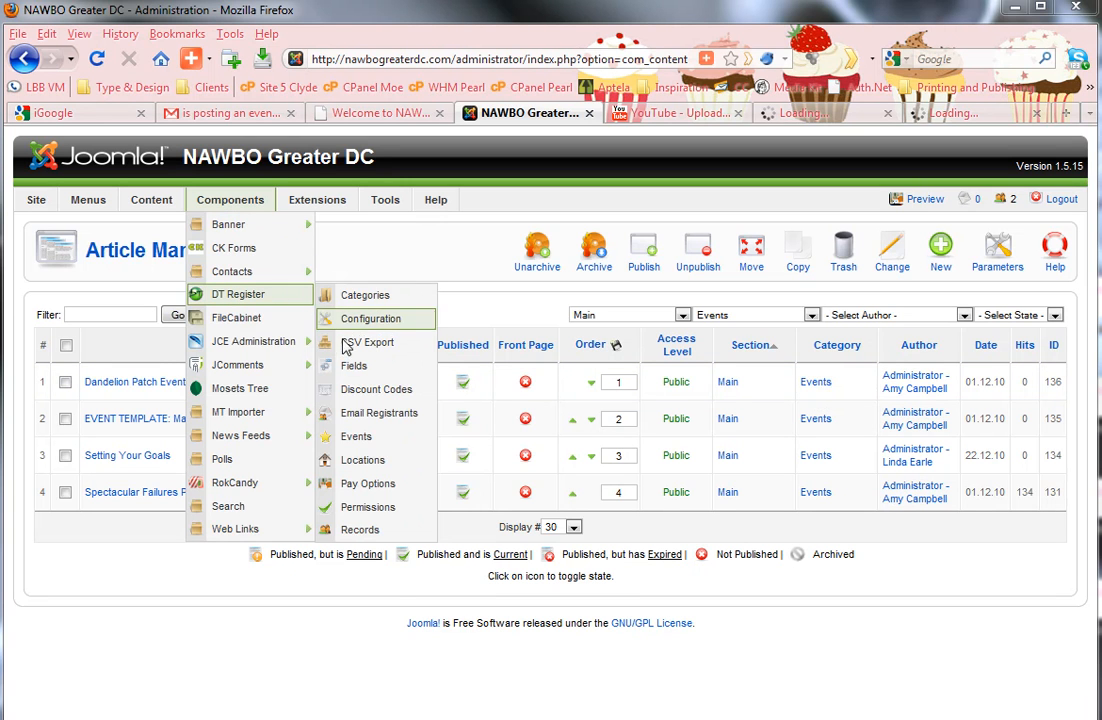
left_click(352, 440)
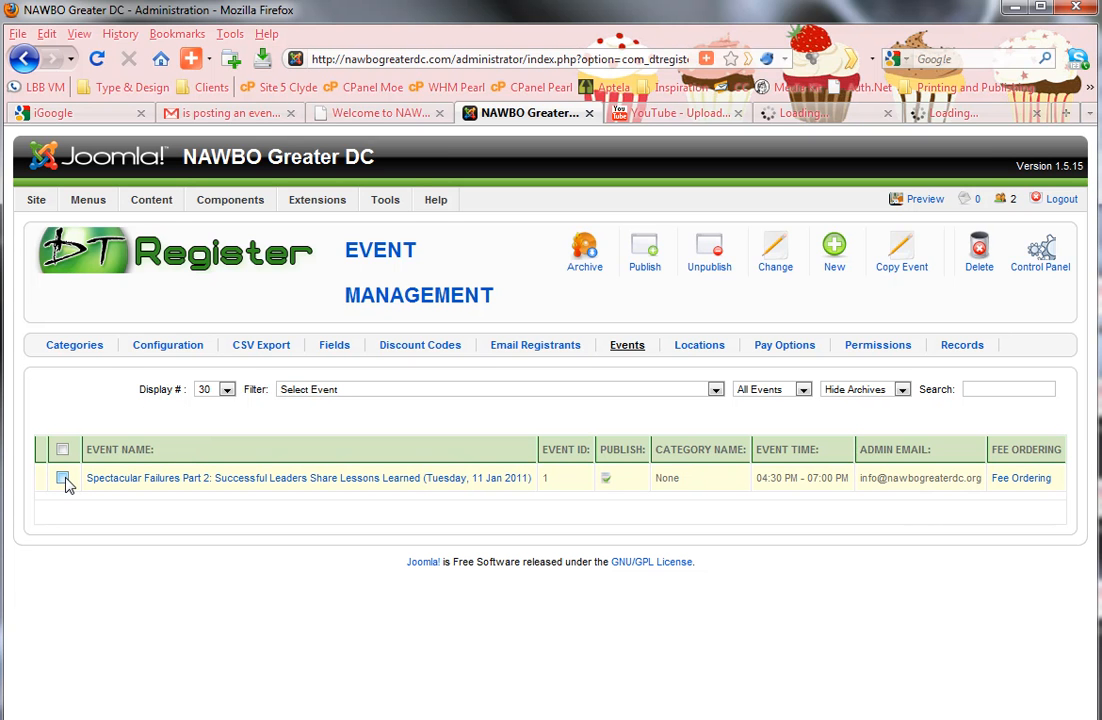
left_click(62, 478)
left_click(905, 258)
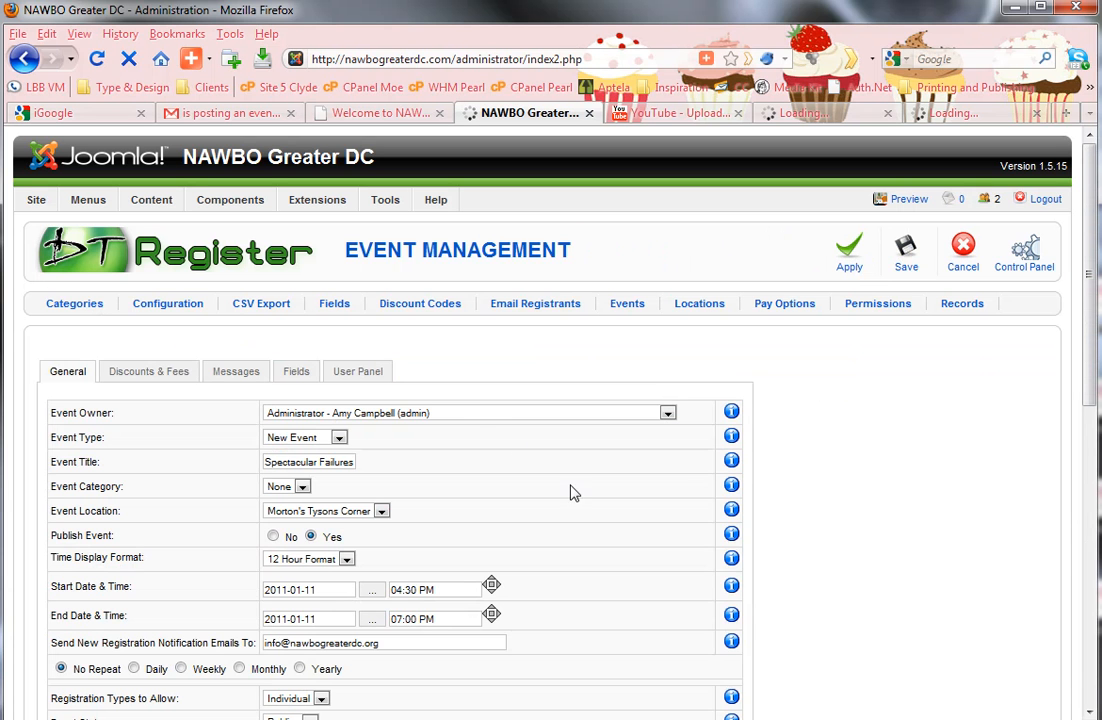
Assign the copied event to the second administrator in the owner list and set its title to DP Event
left_click(447, 416)
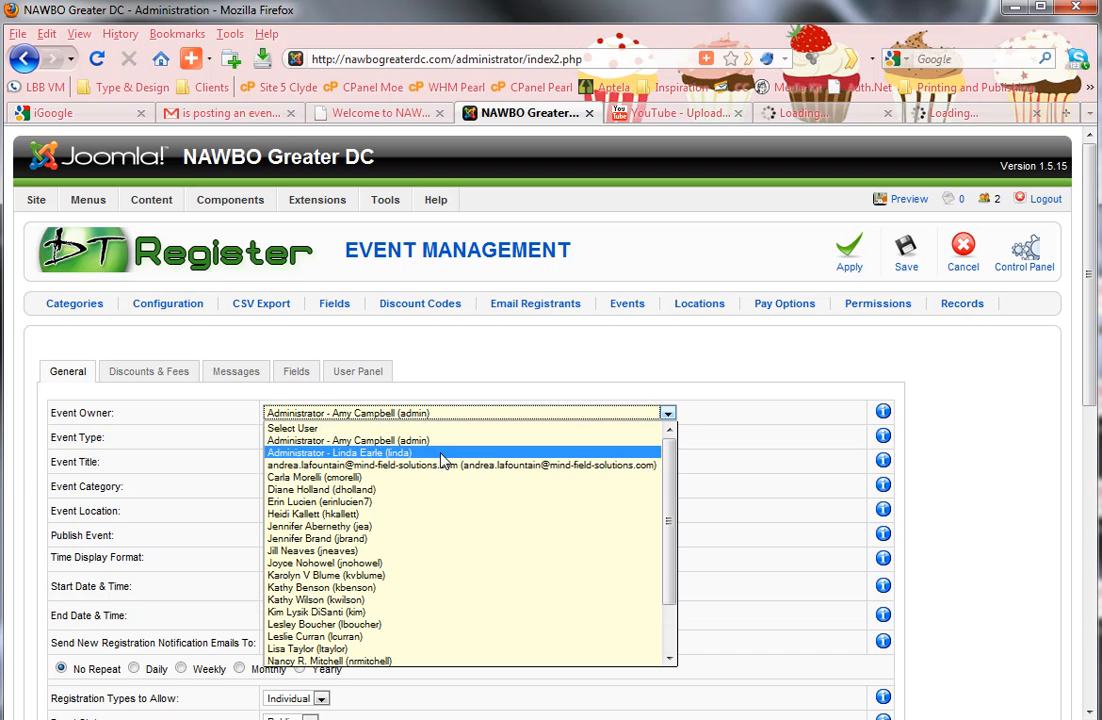
left_click(443, 455)
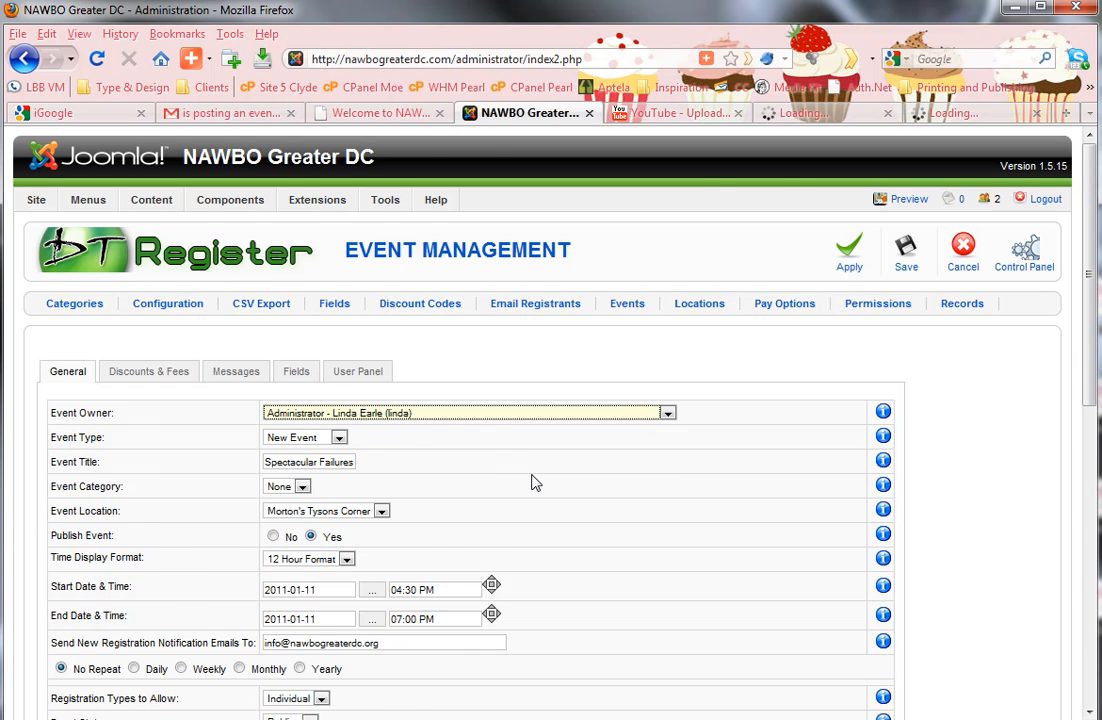
scroll(535, 481, "down", 2)
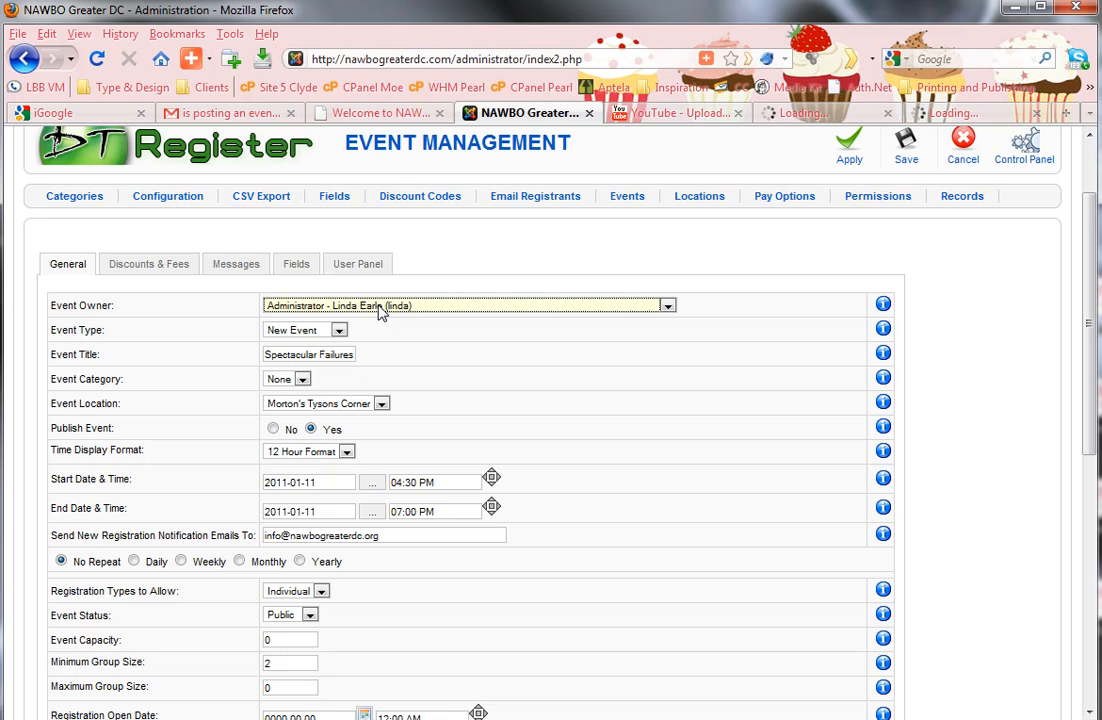
double_click(336, 356)
triple_click(340, 352)
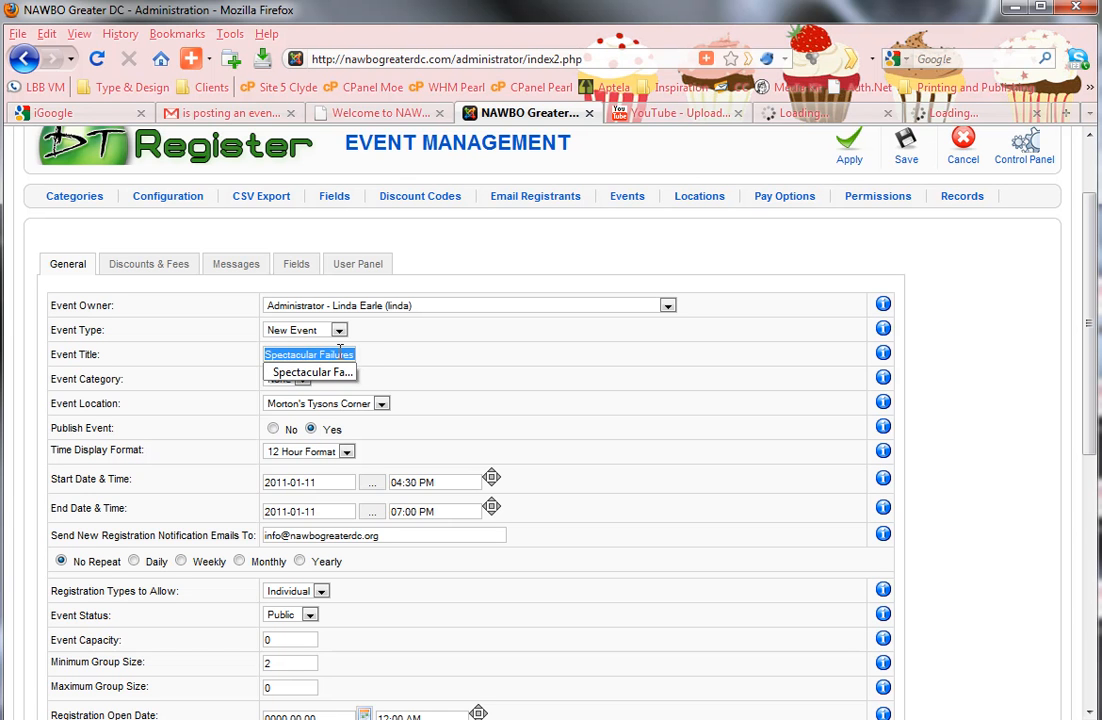
type("DP Event")
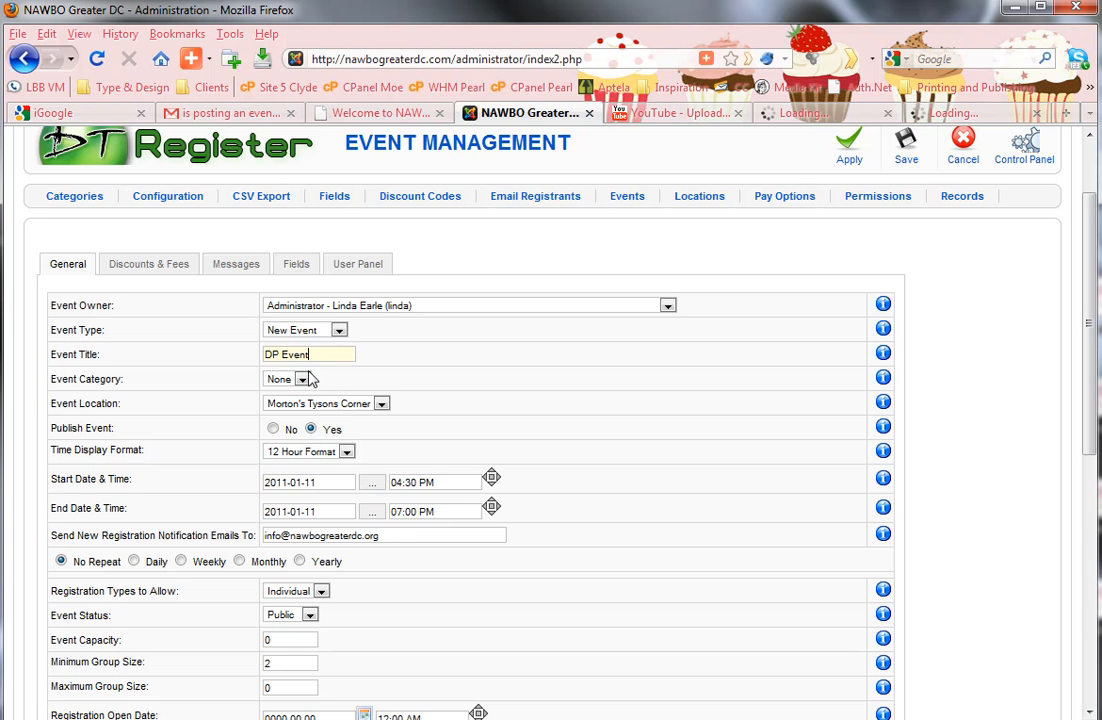
Keep the event category at None and set the event location to Dandelion Patch
left_click(303, 380)
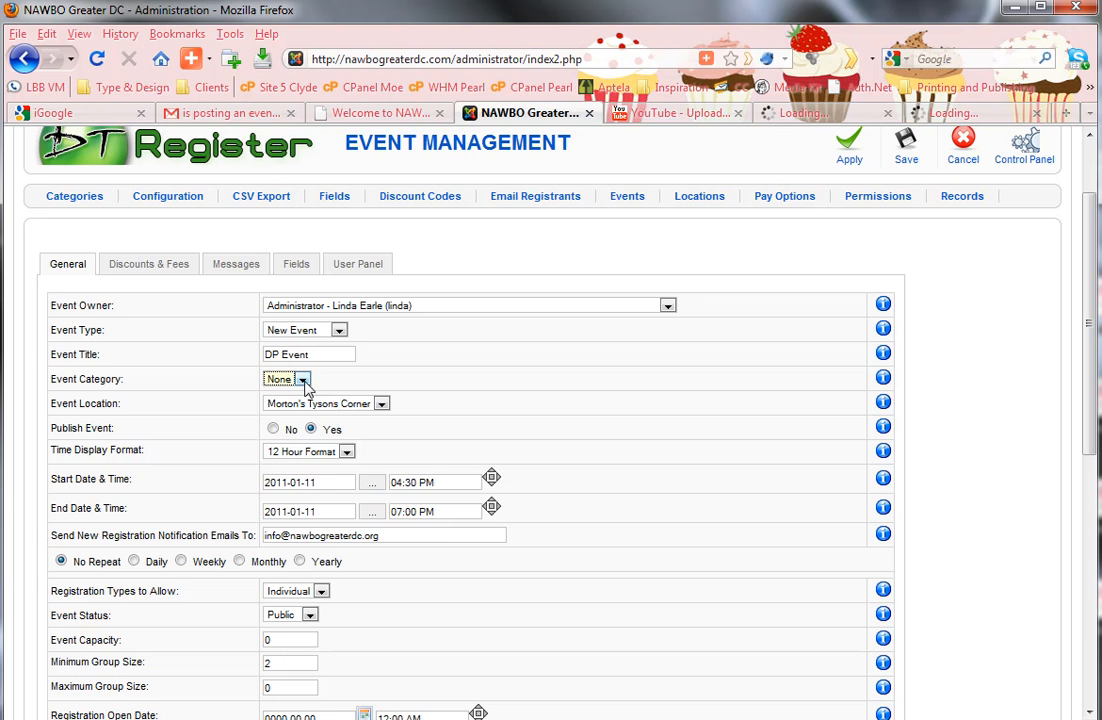
left_click(280, 404)
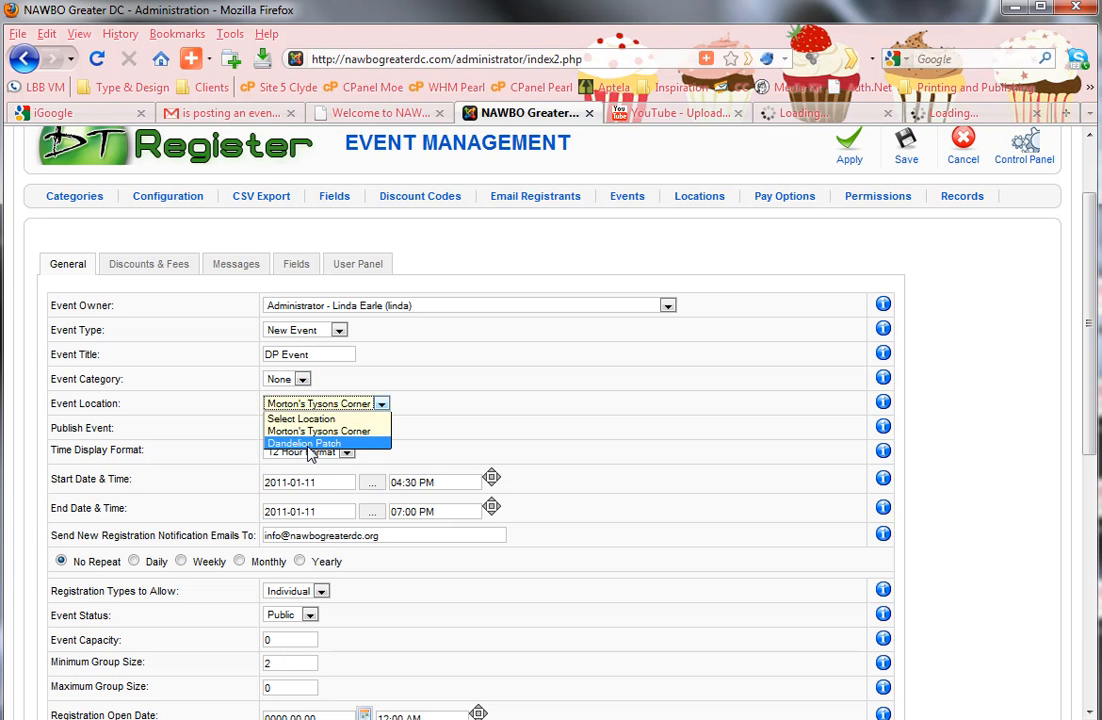
left_click(309, 446)
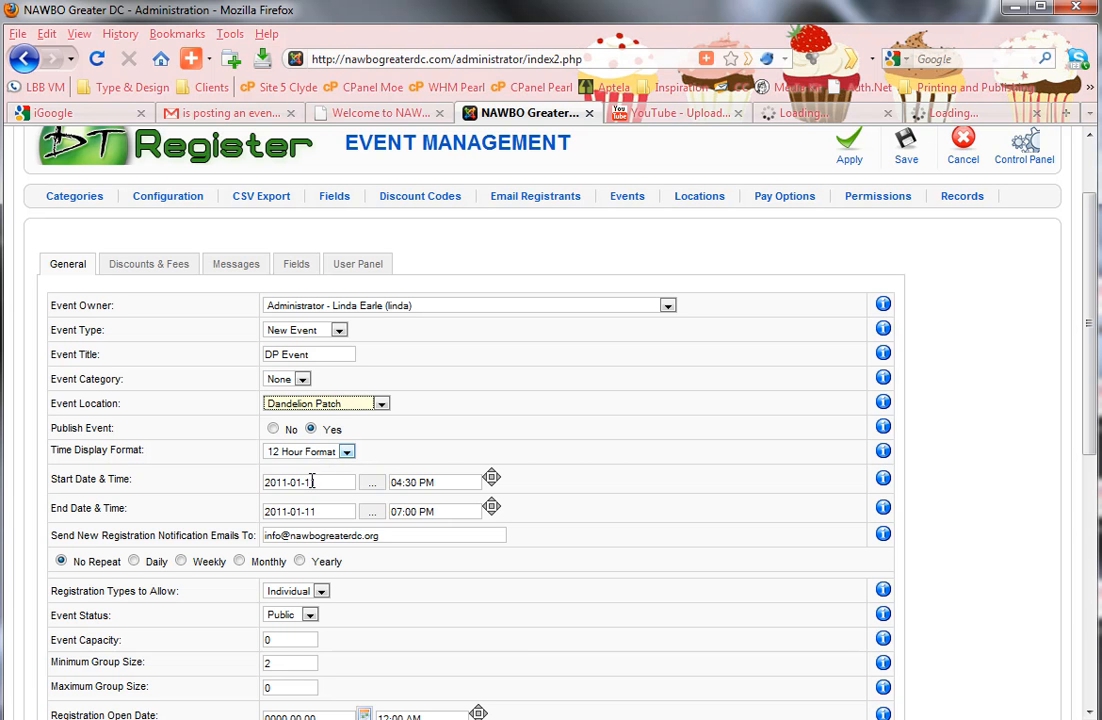
Set both the start date and the end date of the event to 2011-01-12
left_click(372, 487)
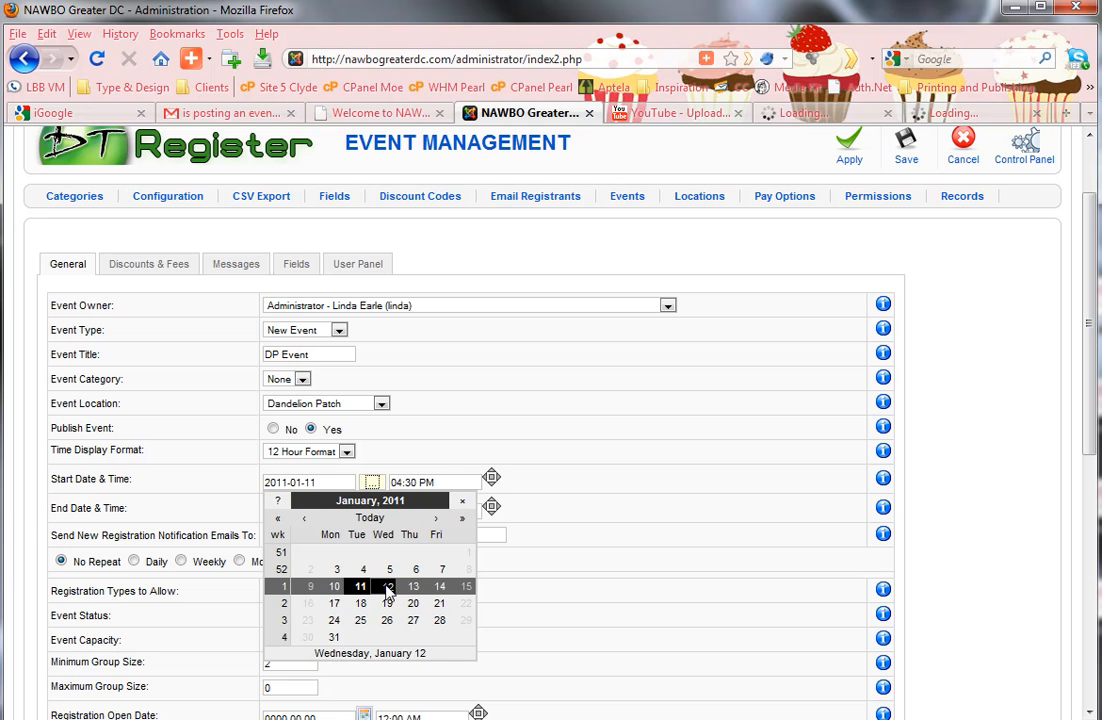
left_click(387, 588)
left_click(415, 465)
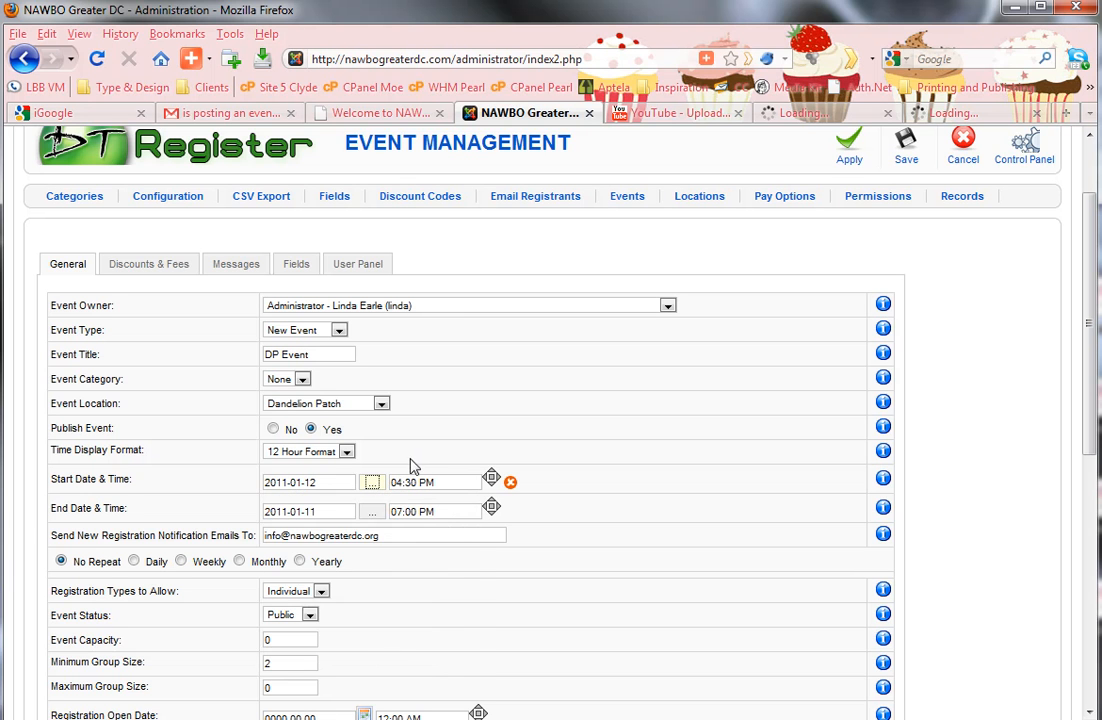
left_click(372, 511)
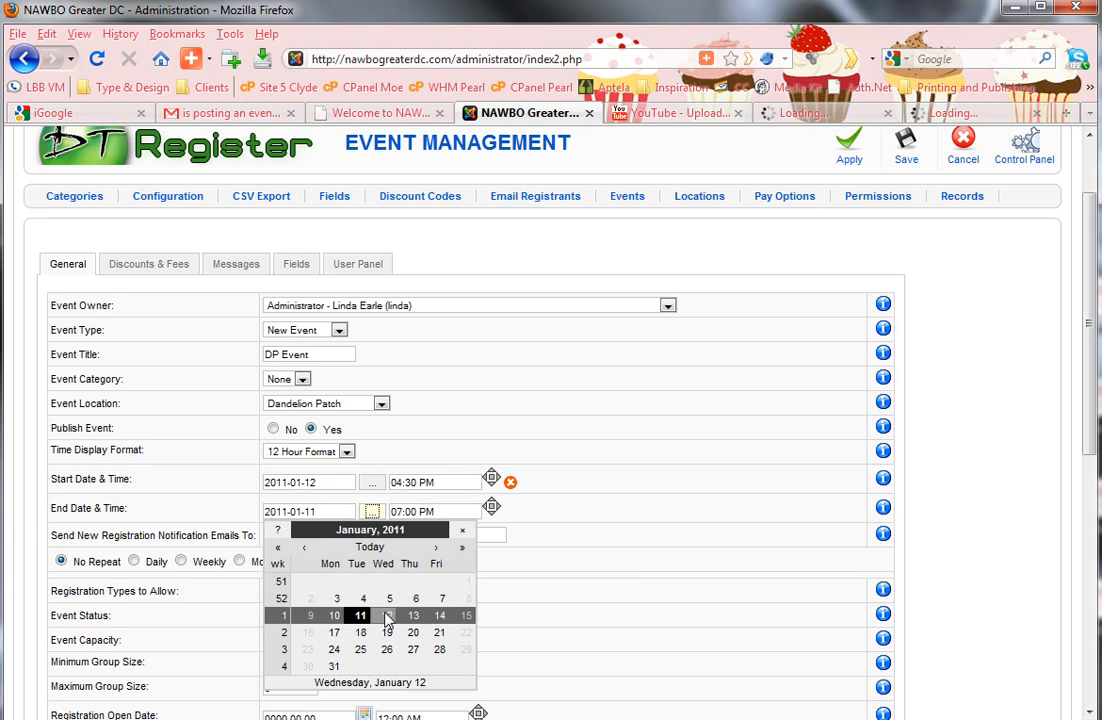
left_click(387, 615)
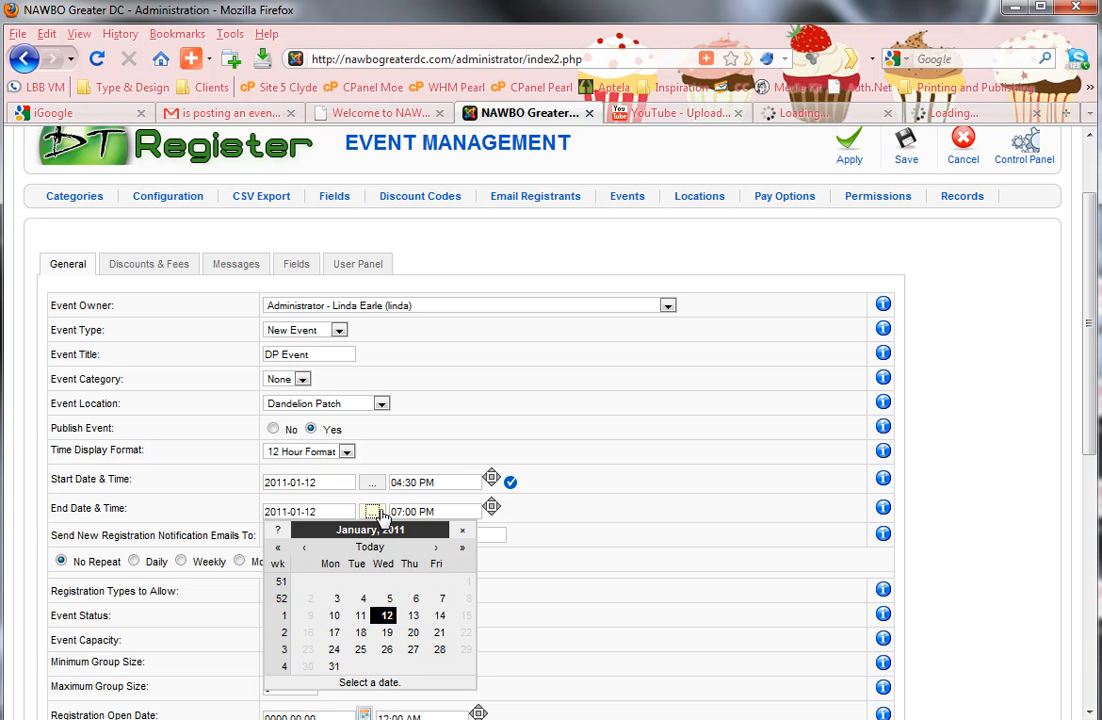
left_click(476, 506)
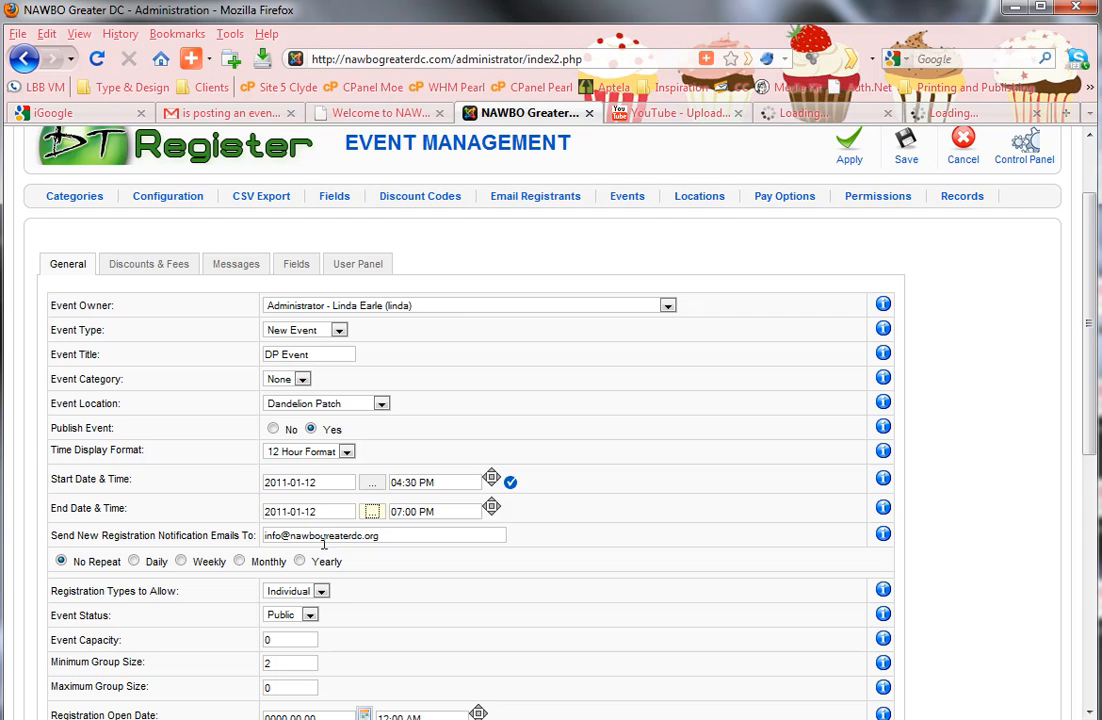
Set the Event Details Article to Dandelion Patch Event from the Main section's Events category
scroll(350, 592, "down", 4)
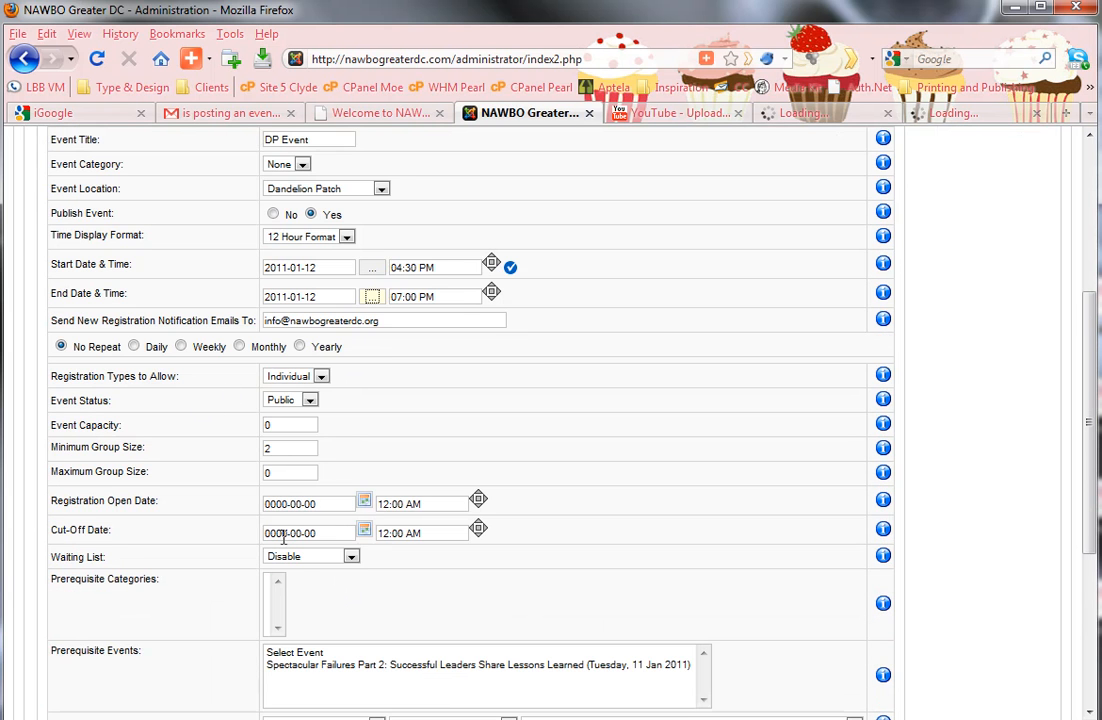
scroll(437, 598, "down", 2)
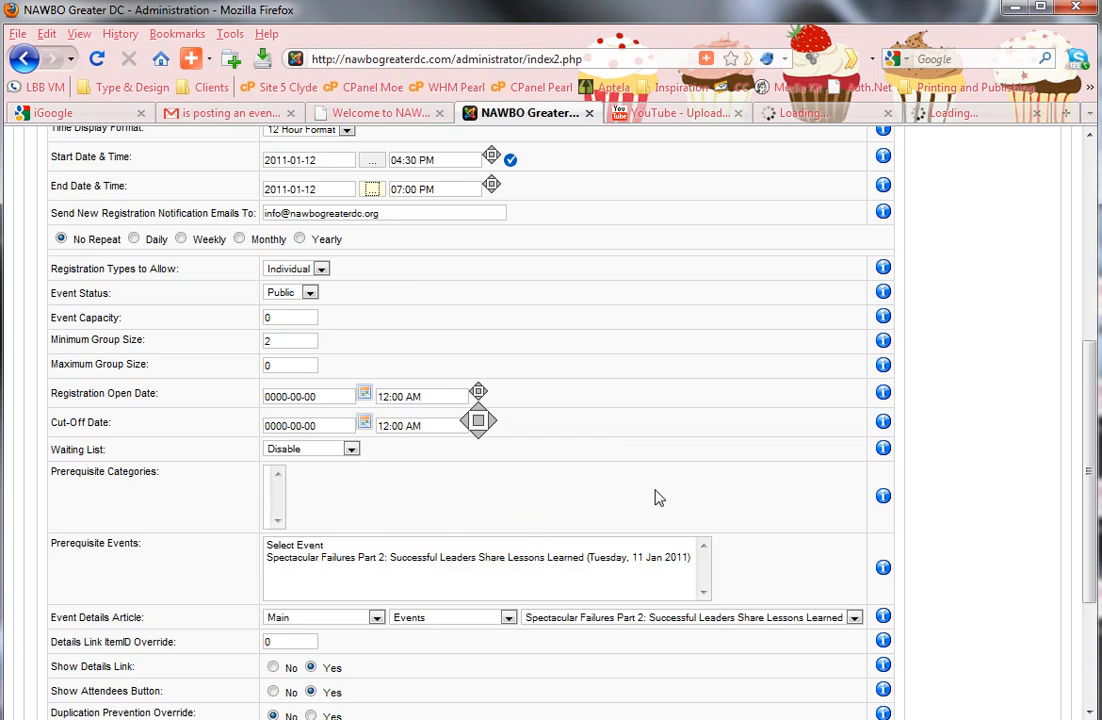
scroll(688, 483, "down", 2)
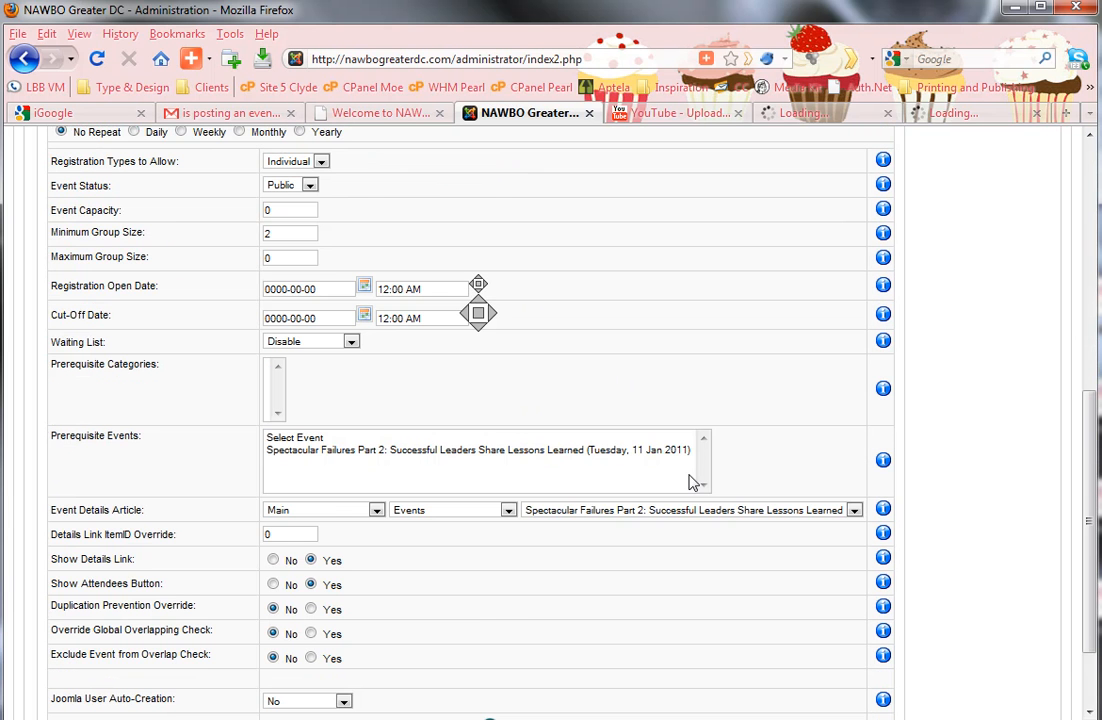
scroll(688, 483, "down", 2)
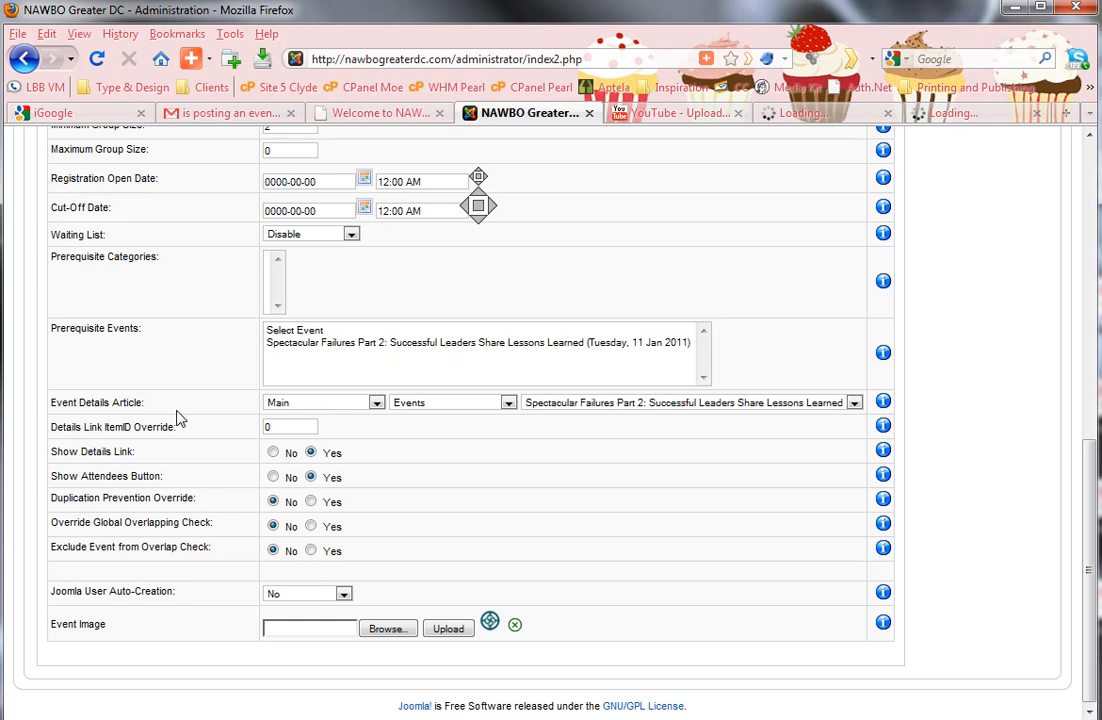
left_click(572, 403)
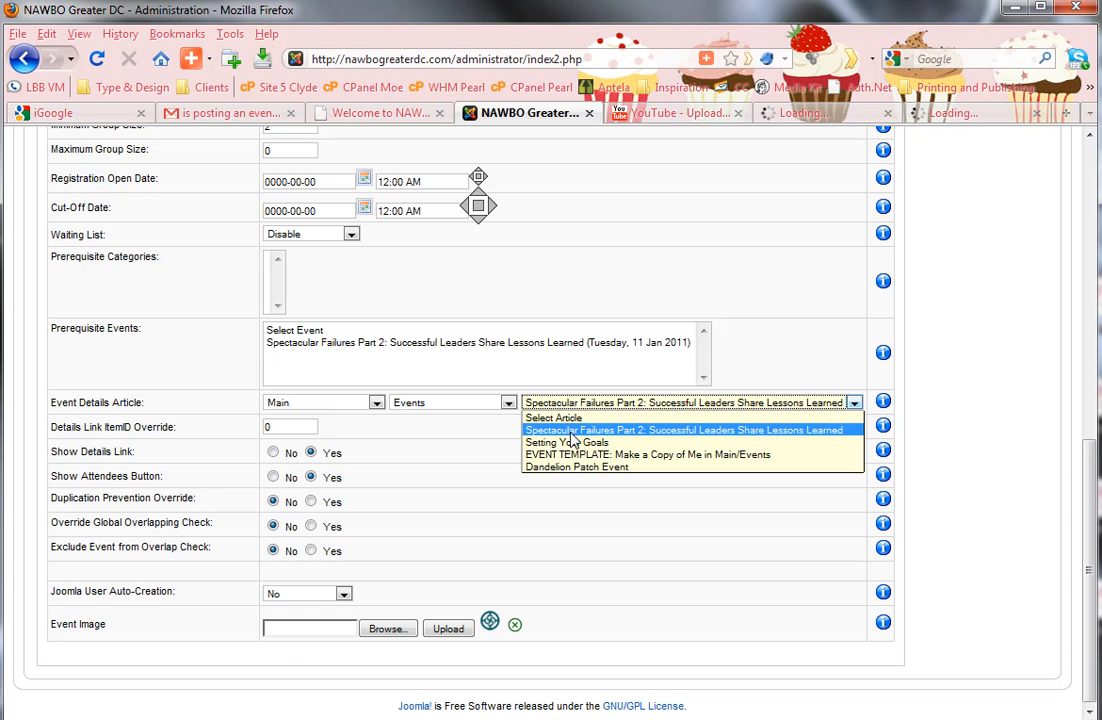
left_click(576, 467)
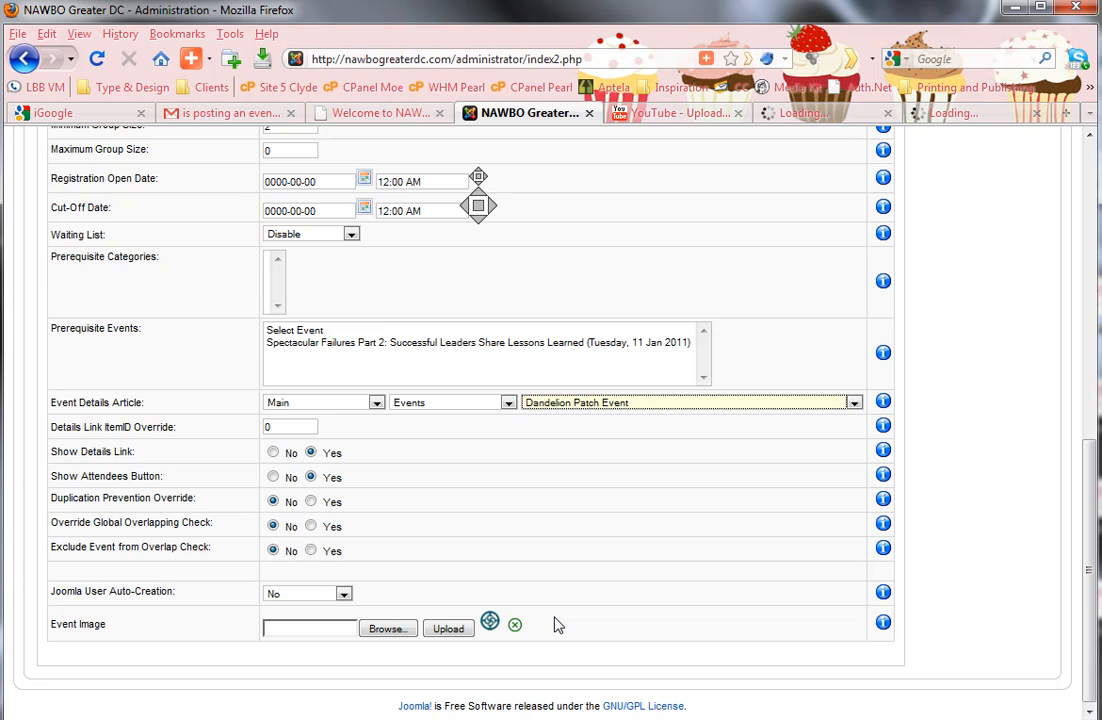
Set the Early Bird Discount Deadline time to 07:59 PM and review the event's pricing and discount code settings
scroll(558, 625, "up", 15)
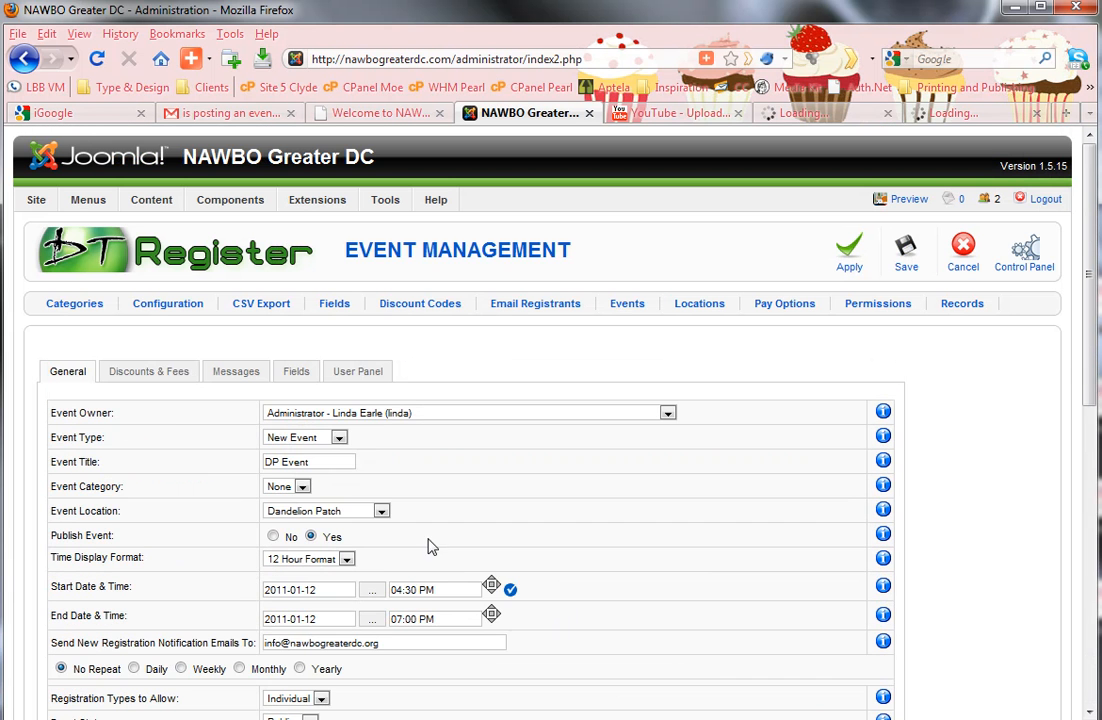
left_click(153, 372)
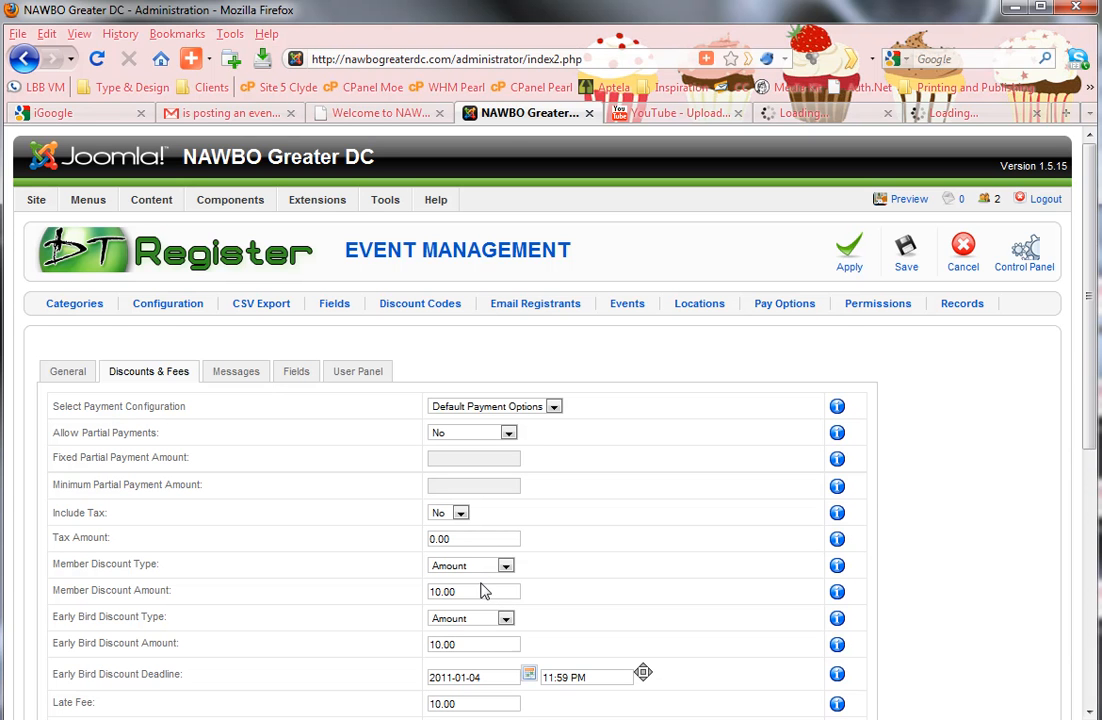
scroll(622, 563, "down", 2)
left_click(634, 568)
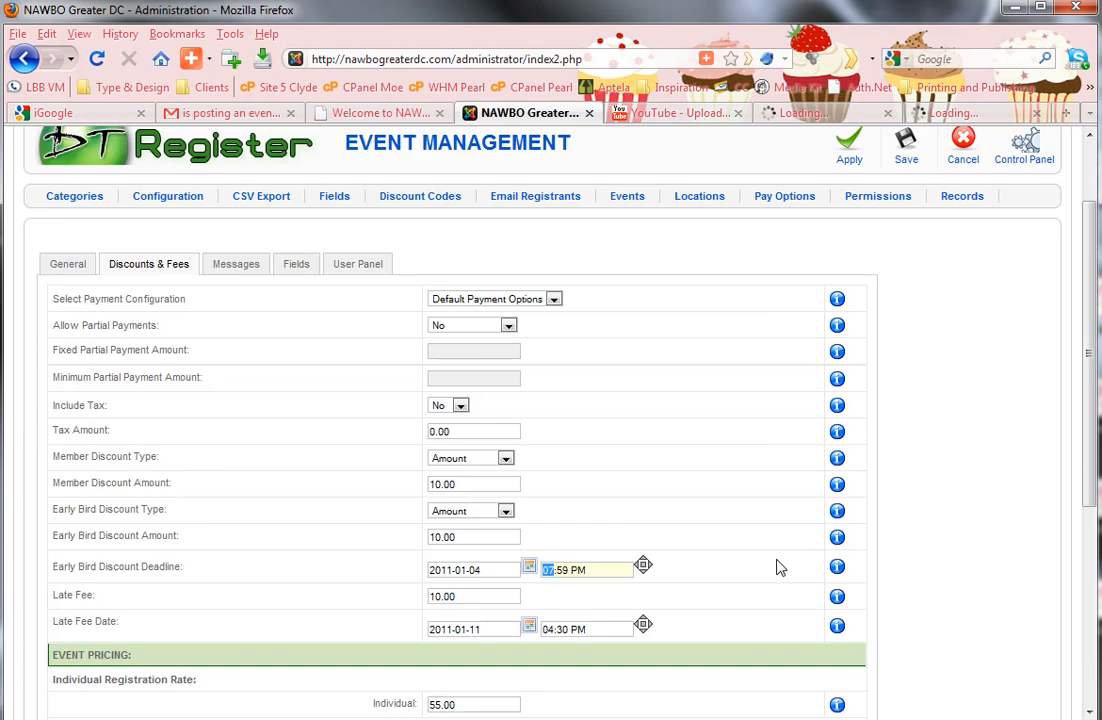
scroll(770, 568, "down", 4)
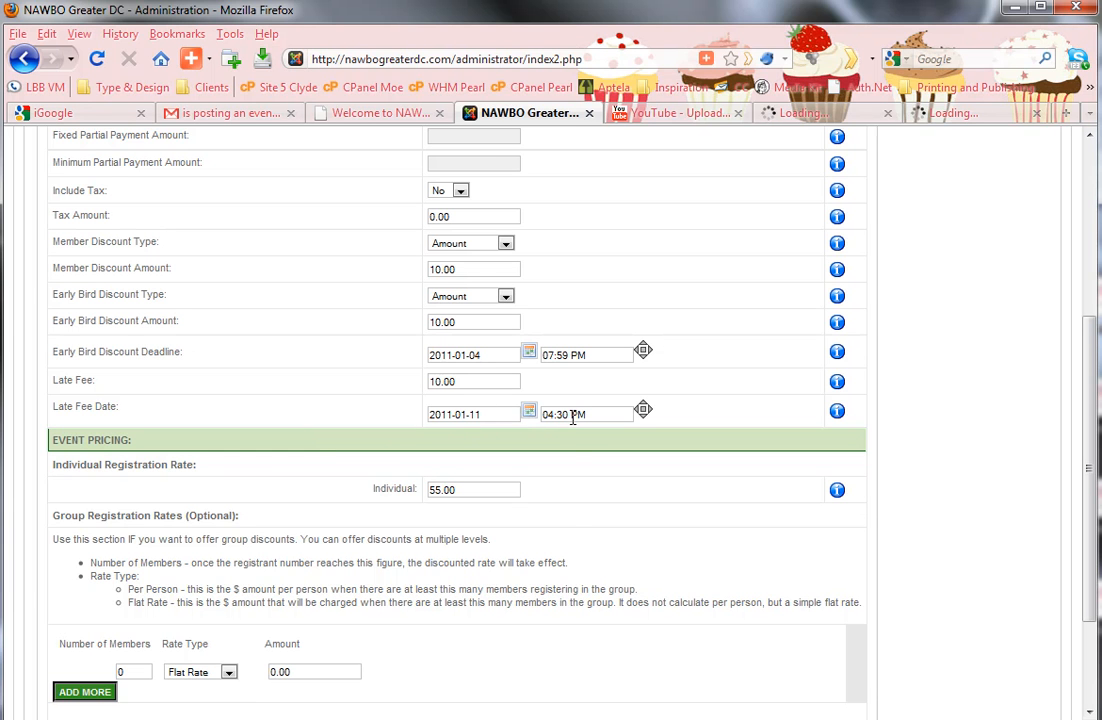
scroll(573, 508, "down", 3)
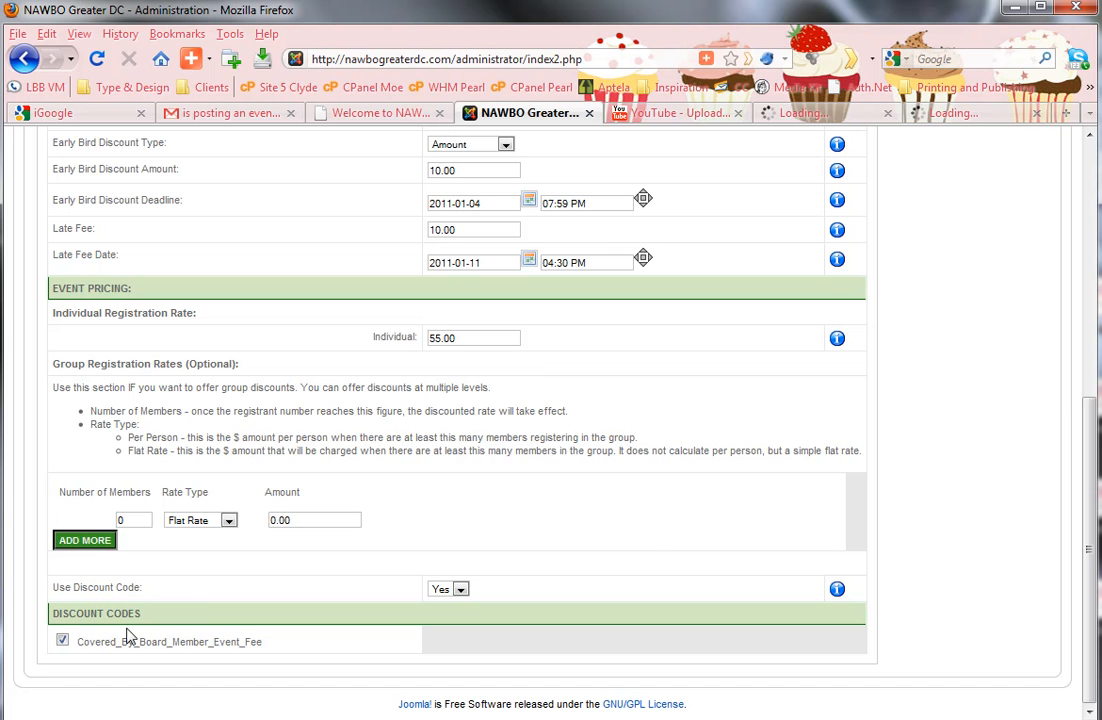
scroll(644, 551, "up", 6)
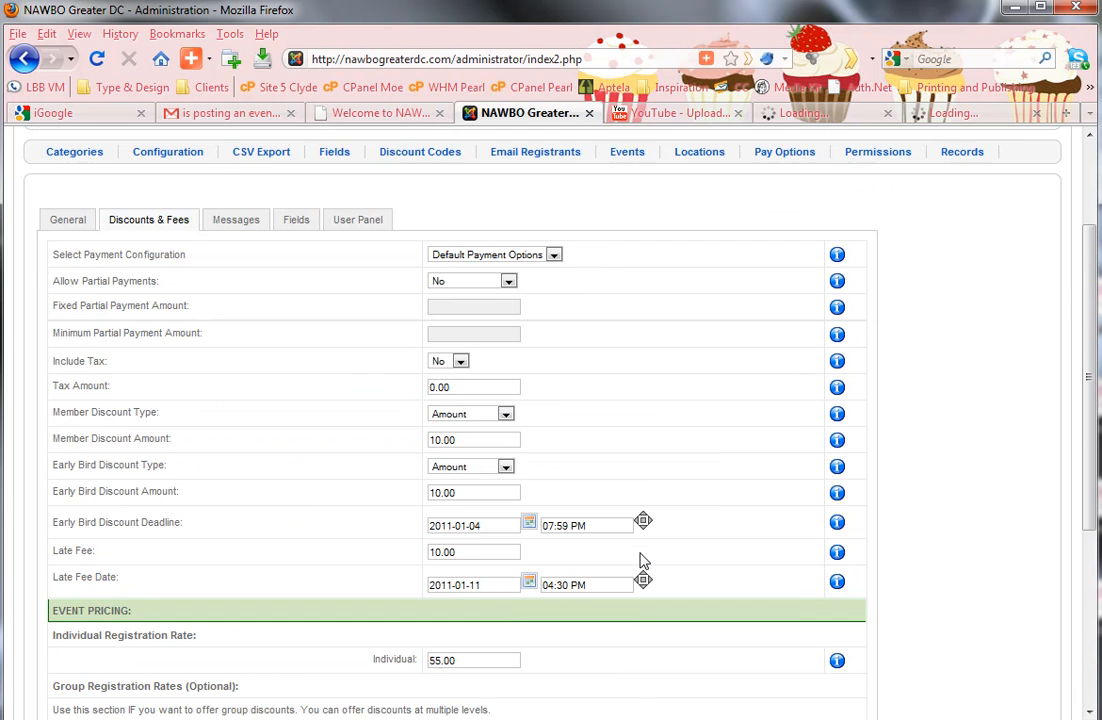
scroll(644, 562, "up", 3)
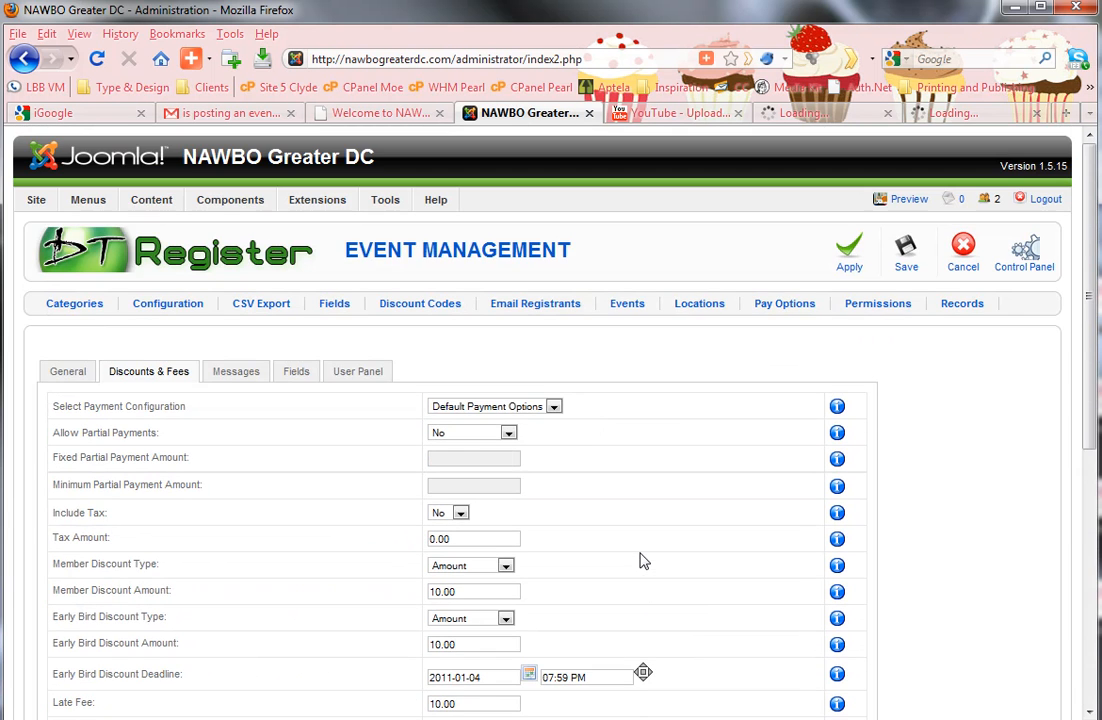
Review the event's message, registration field and user panel settings, then save the event
left_click(237, 372)
left_click_drag(1089, 290, 1090, 380)
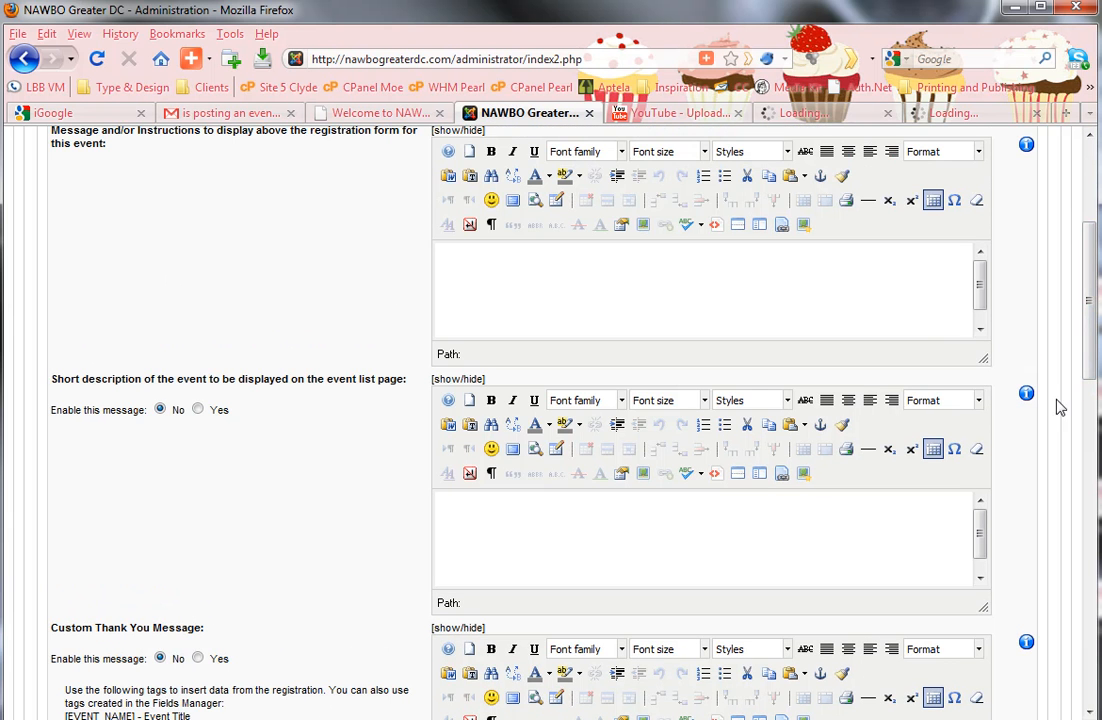
scroll(1050, 370, "up", 5)
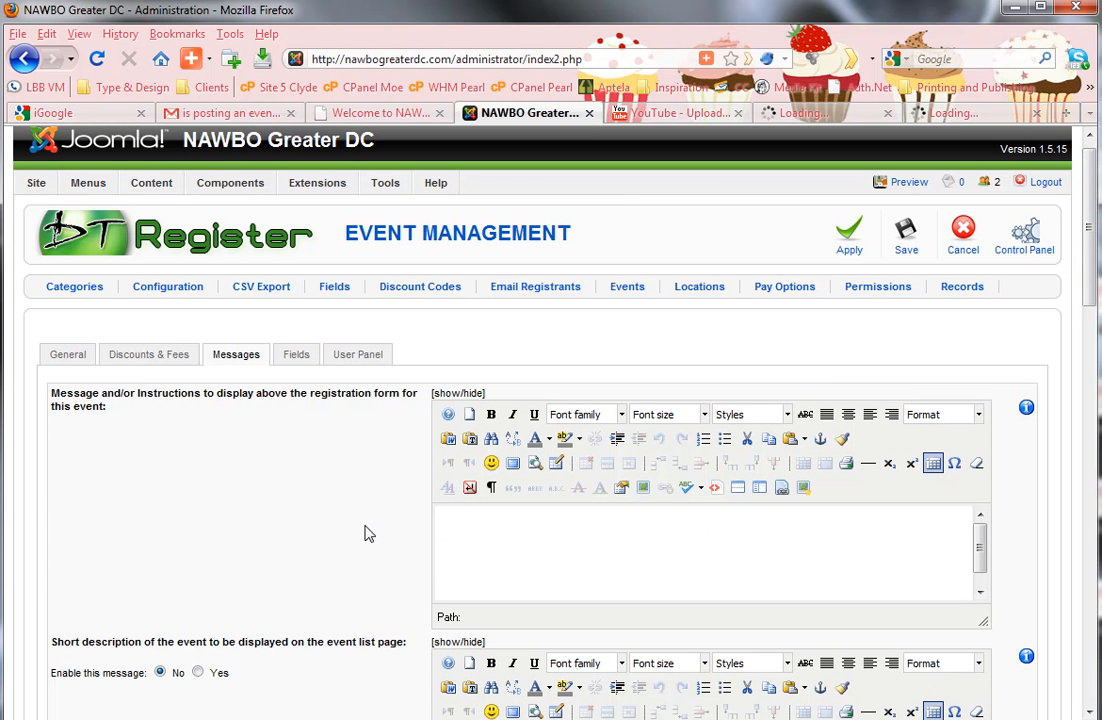
left_click(297, 356)
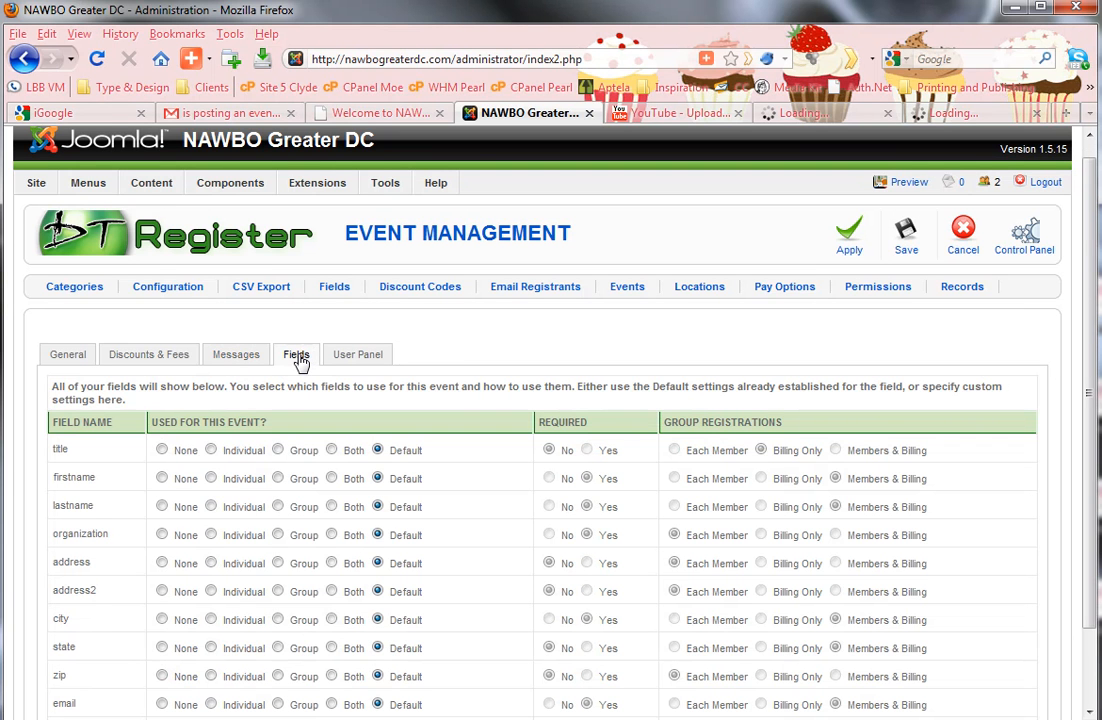
left_click(352, 358)
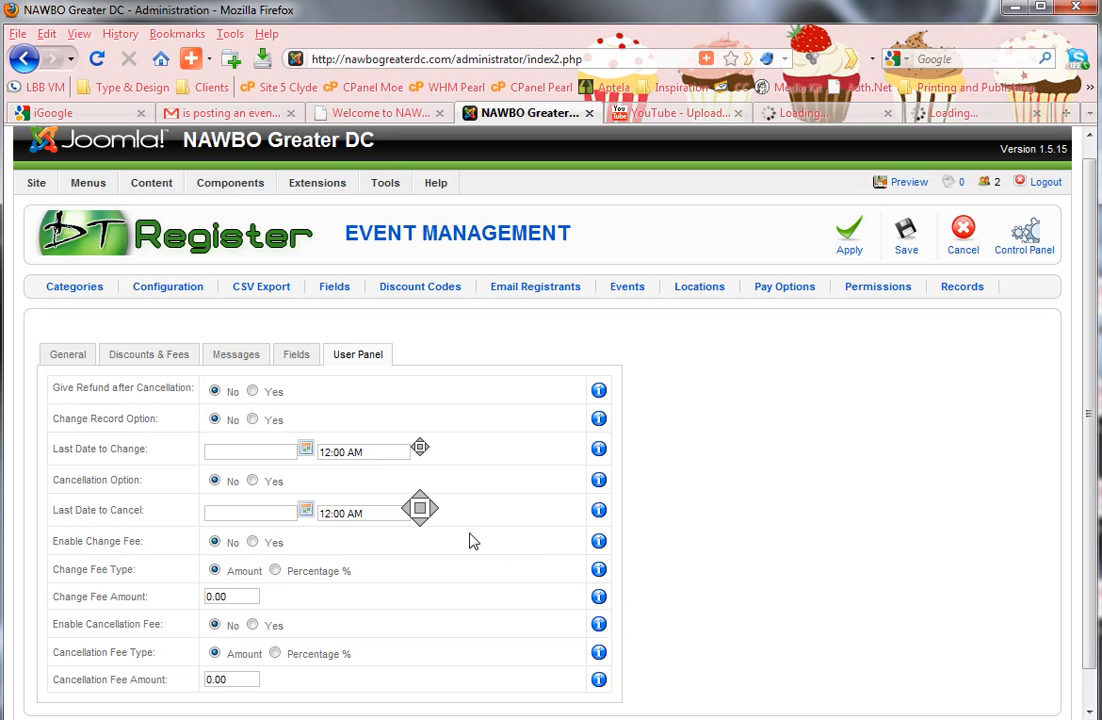
left_click(907, 238)
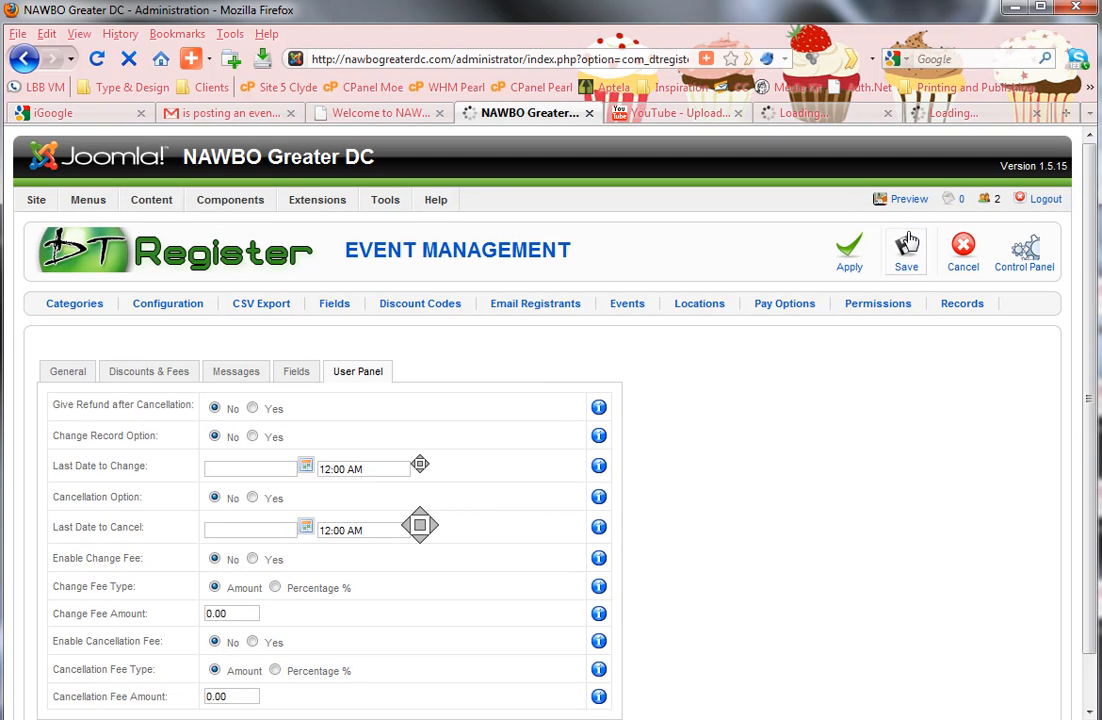
Switch to the public NAWBO site's home page and open DP Event from Upcoming Events to check its details article
left_click(388, 116)
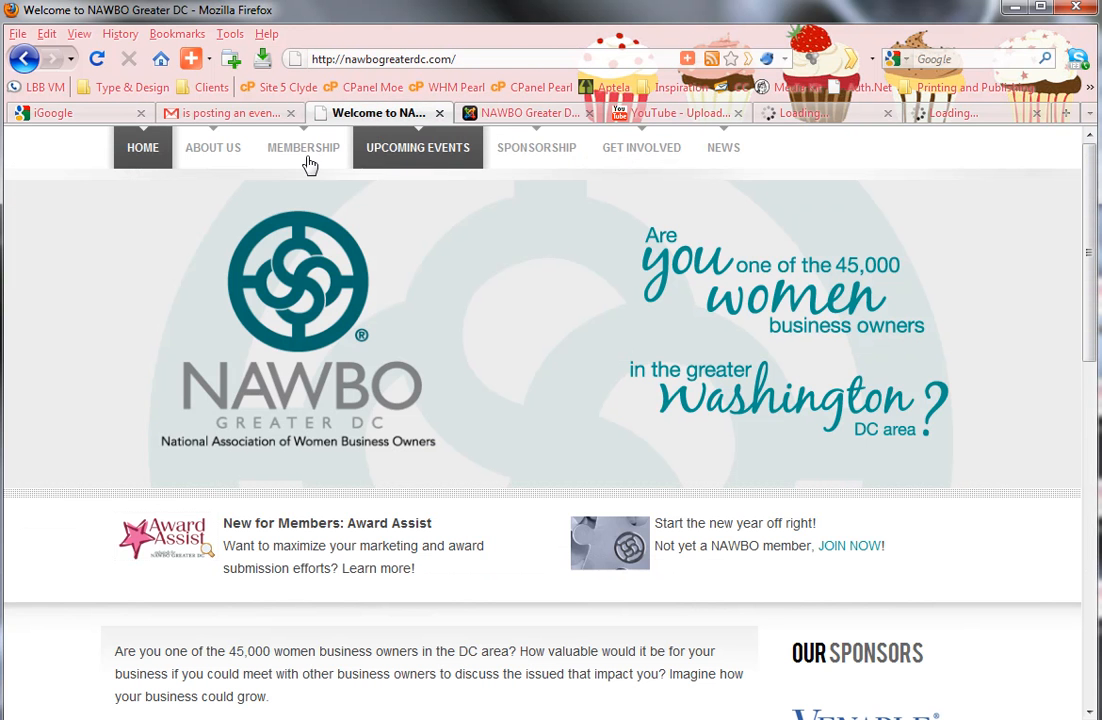
left_click(125, 164)
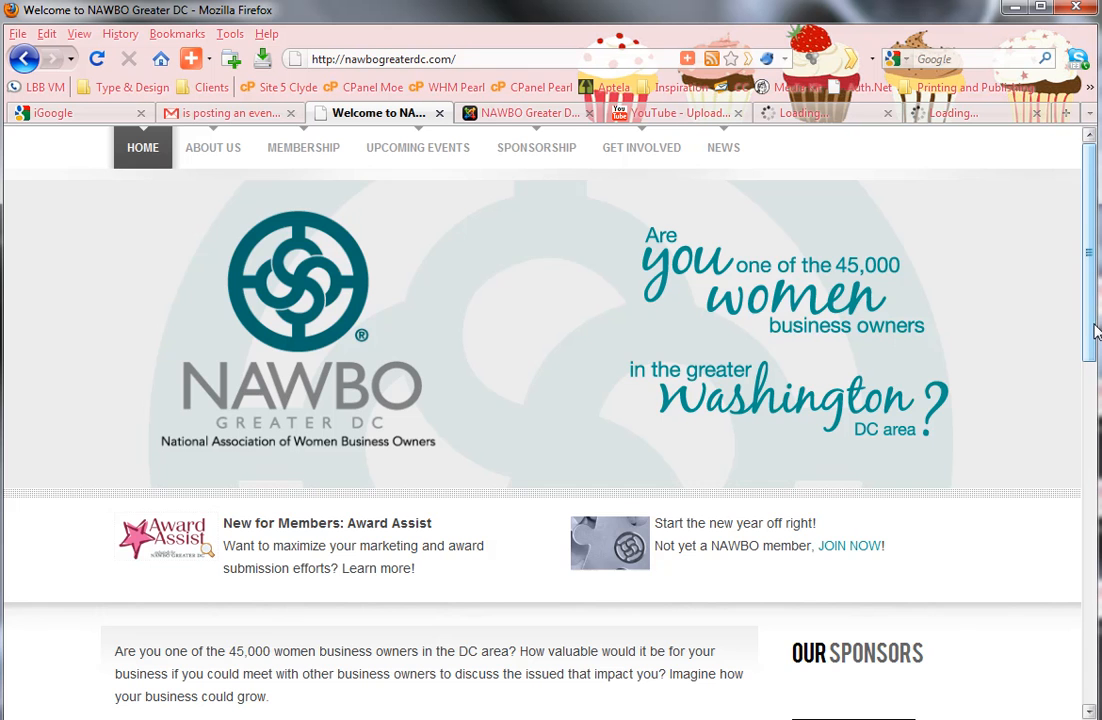
left_click_drag(1092, 333, 1082, 568)
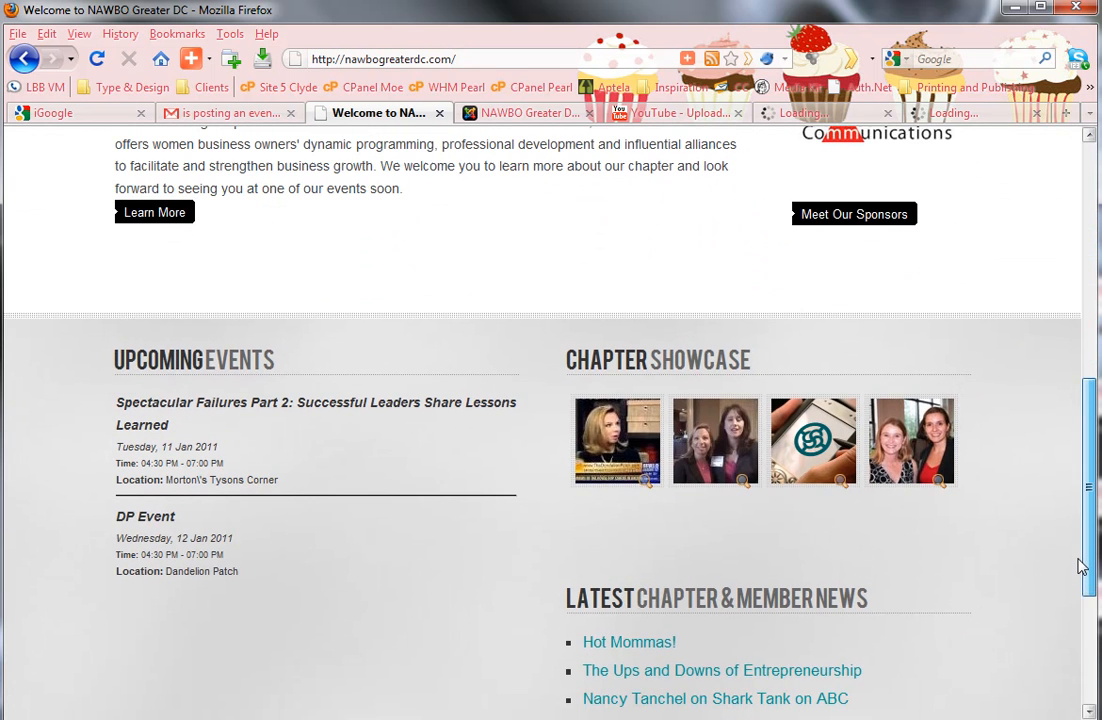
left_click(145, 520)
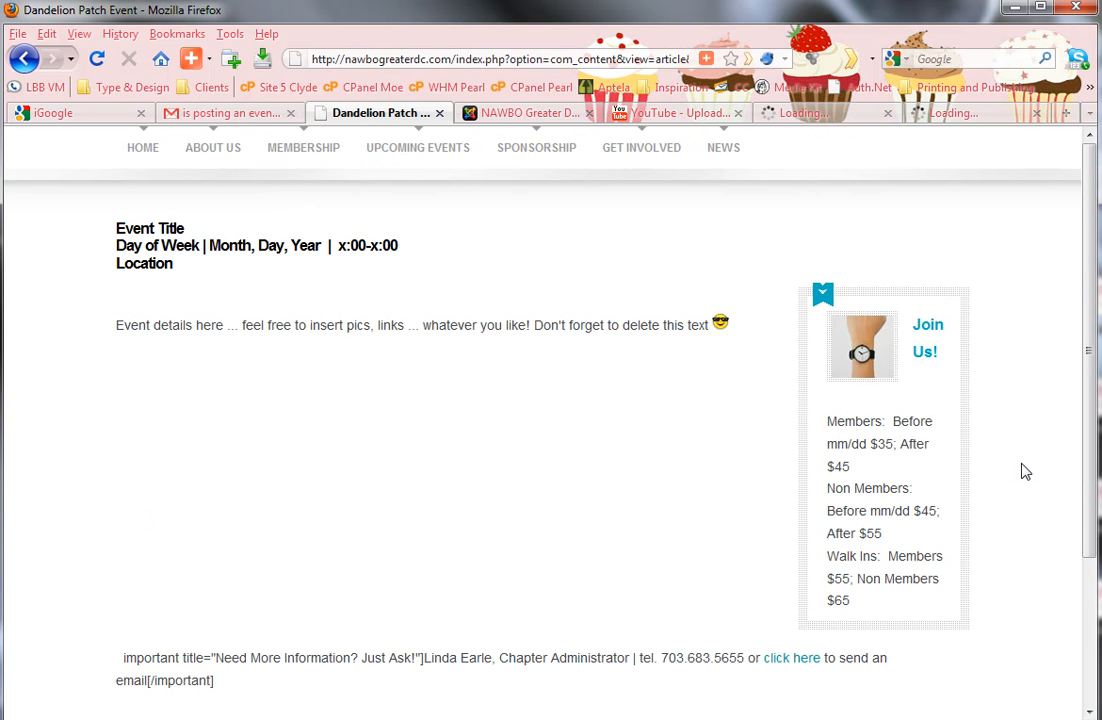
left_click_drag(1087, 361, 1048, 287)
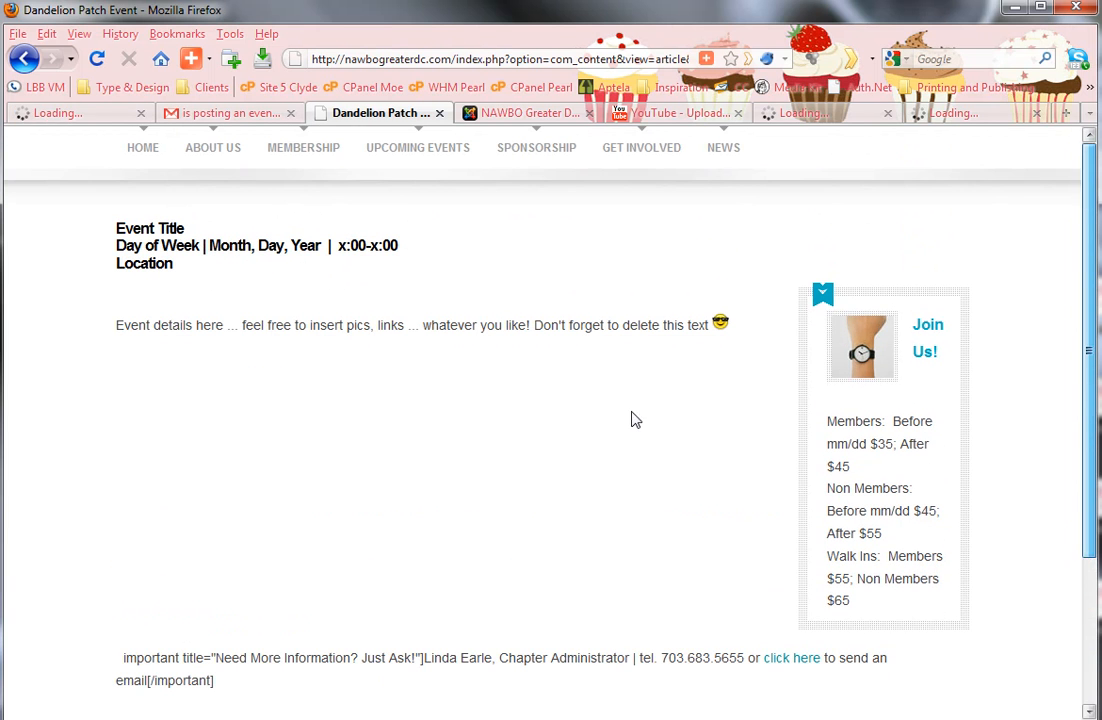